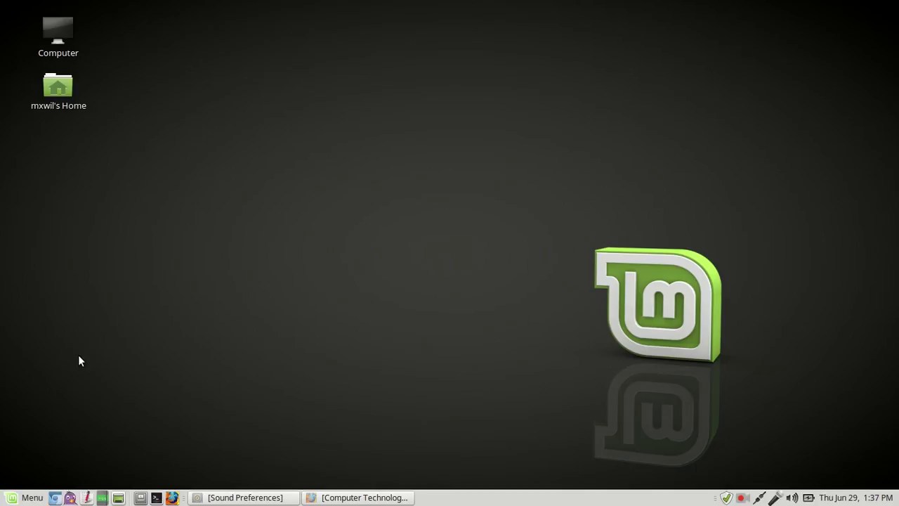
Step: Launch LibreOffice Writer from the Office category of the Cinnamon menu
click(24, 500)
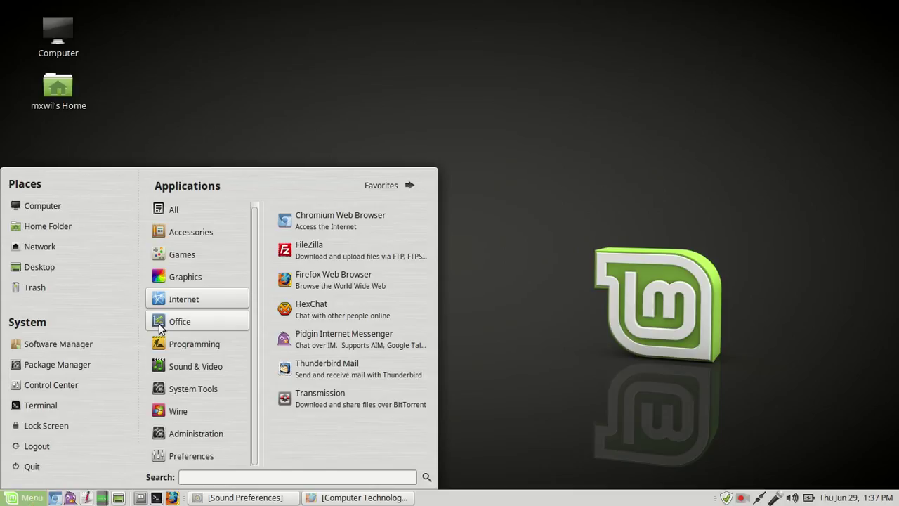
mouse_move(169, 324)
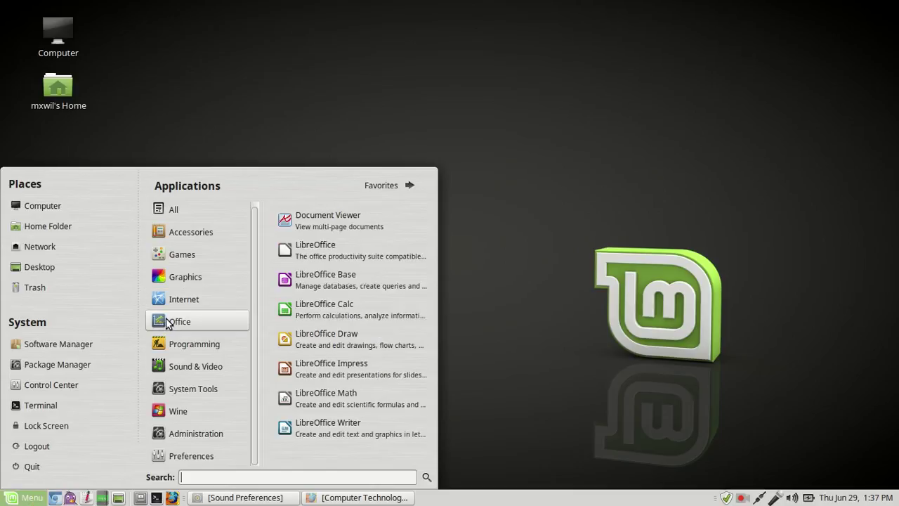
click(352, 430)
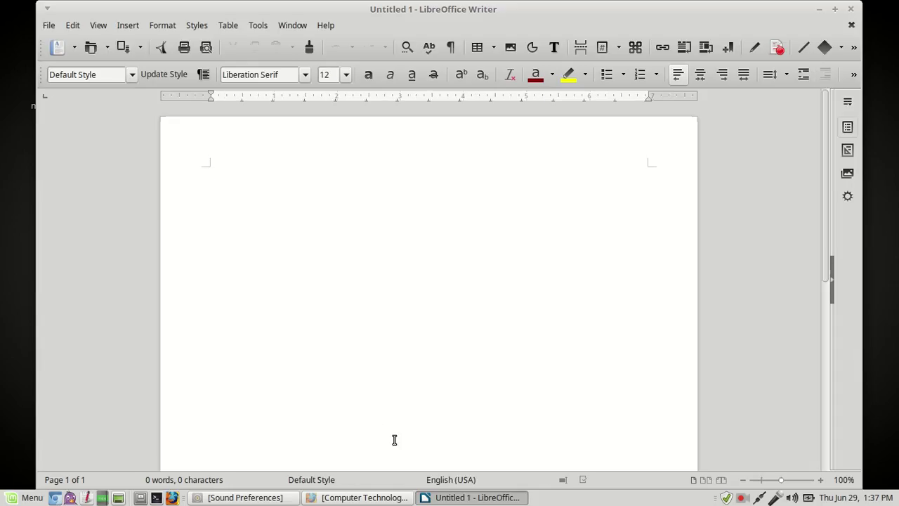
Step: Type three lines: 'Lja; fg ;l gk ga adlvkd[badb', 'fzb' and 'xfghd y jt jyu'
key(Return)
text(Lja; fg ;l gk ga adlvkd[b)
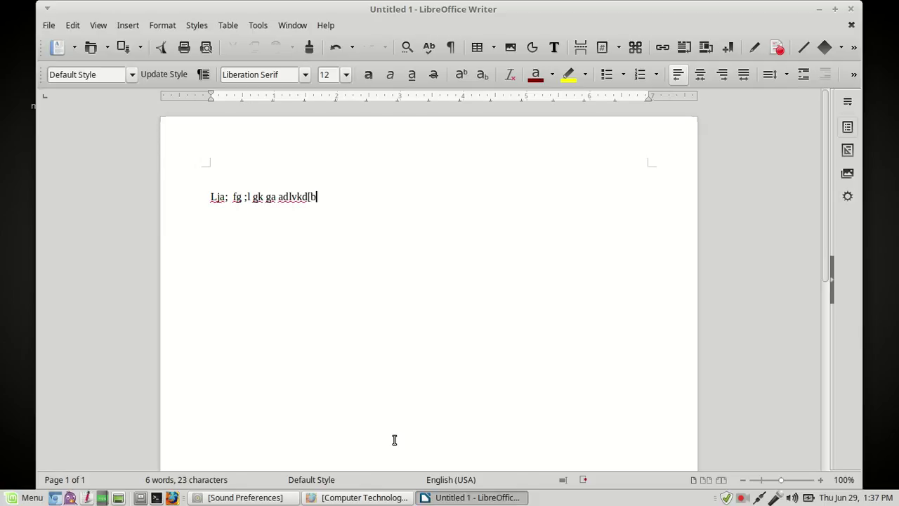
text(adb)
key(Return)
text(fzb)
key(Return)
text(xfghd y jt jyu)
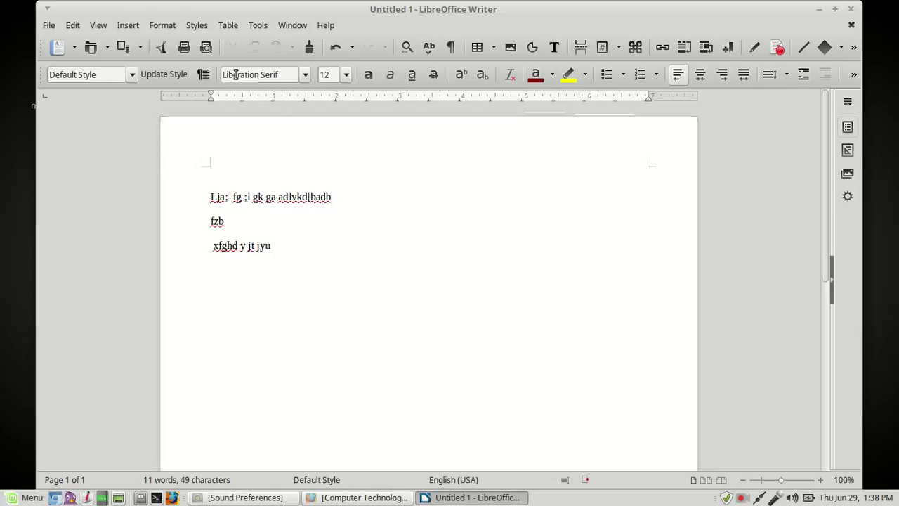
Step: Start Save As, target the Desktop folder and enter the file name Example
click(49, 26)
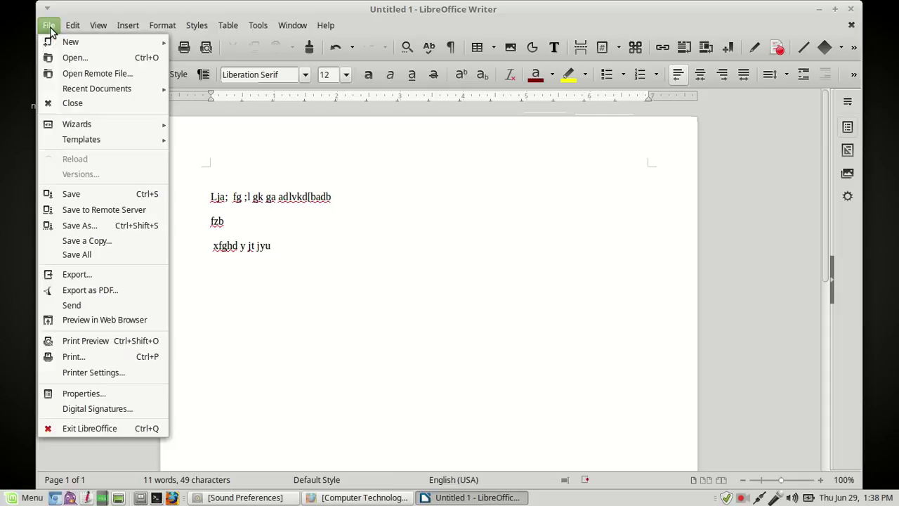
click(98, 231)
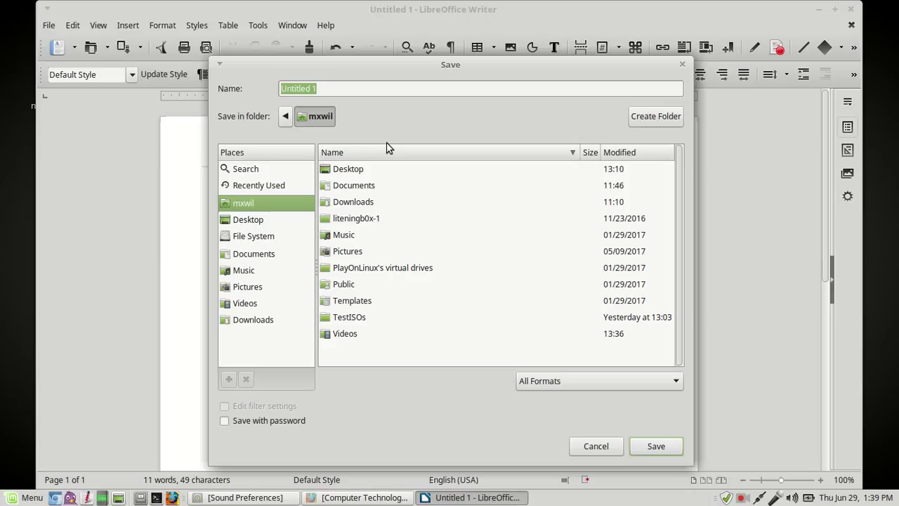
click(253, 225)
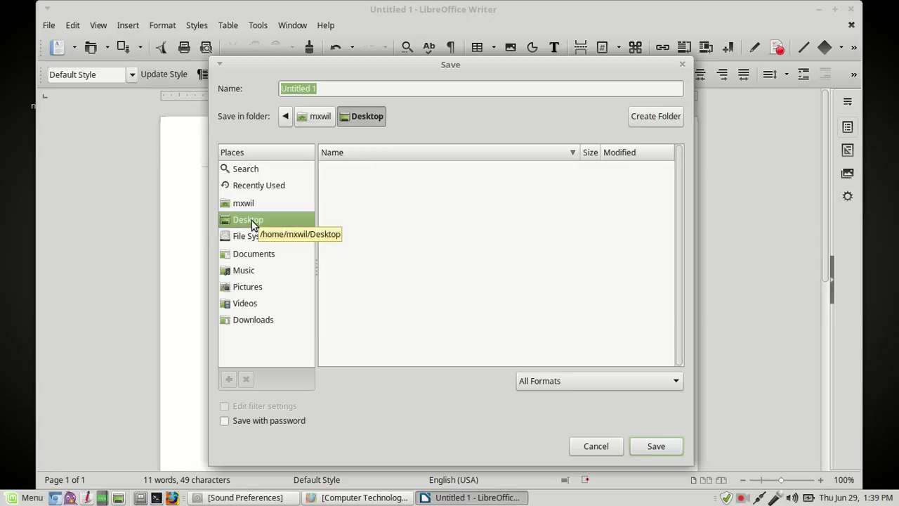
click(265, 256)
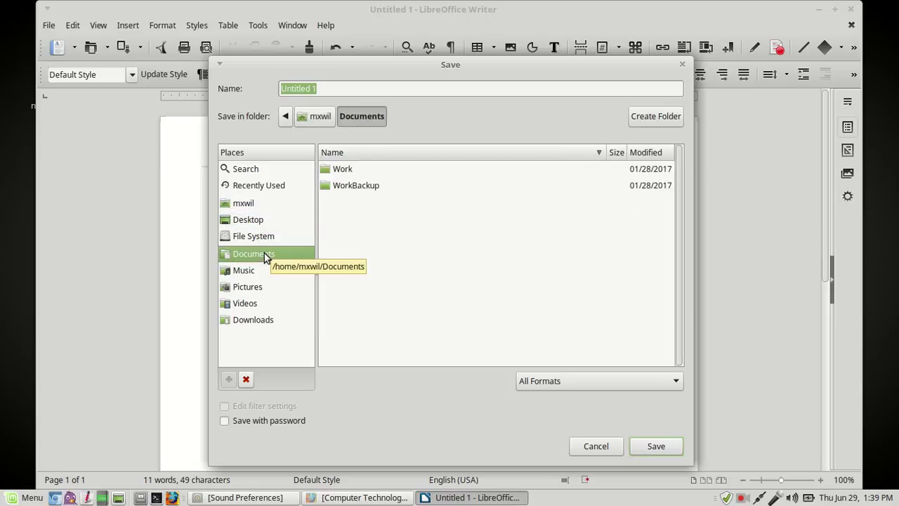
click(240, 222)
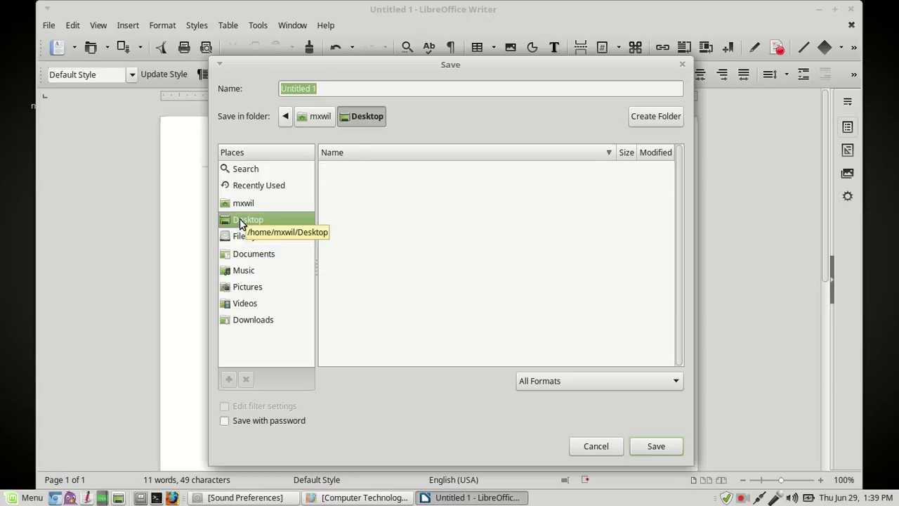
click(358, 90)
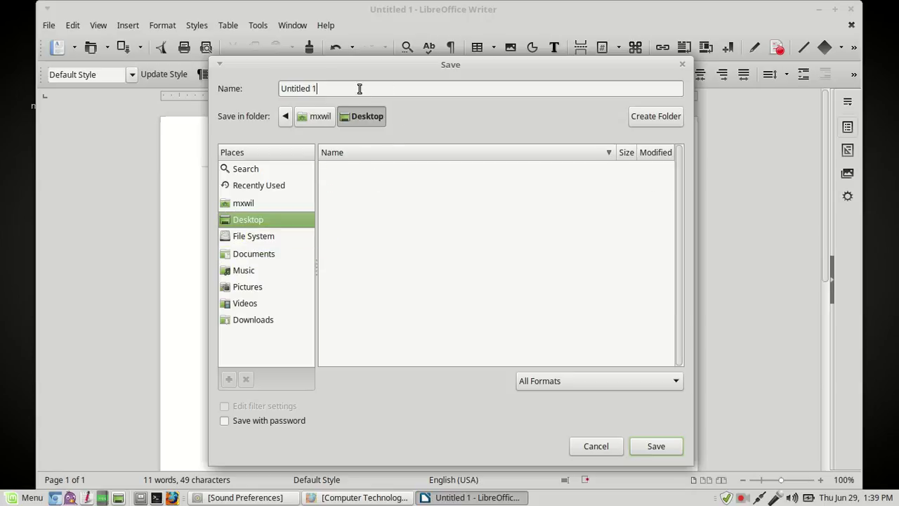
triple_click(359, 89)
text(Example)
Step: Save as Example.docx in Microsoft Word 2007-2013 XML (.docx) format
click(678, 380)
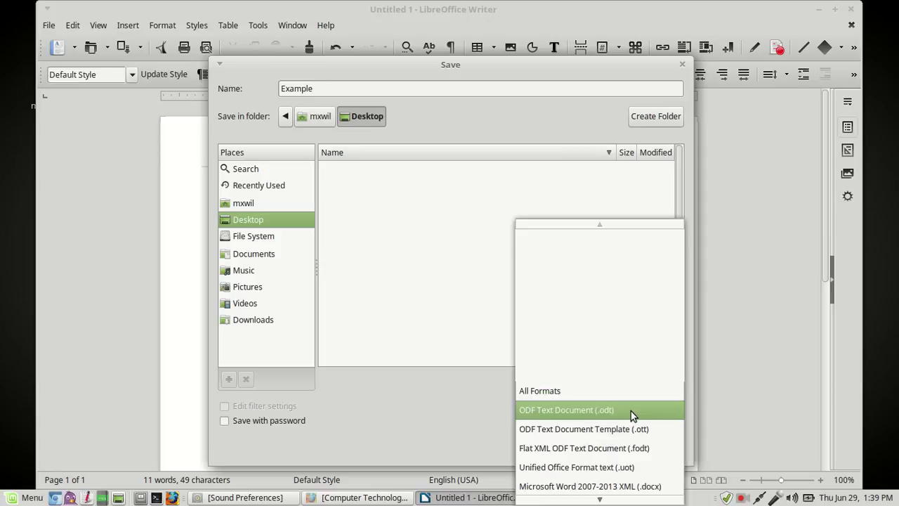
mouse_move(621, 501)
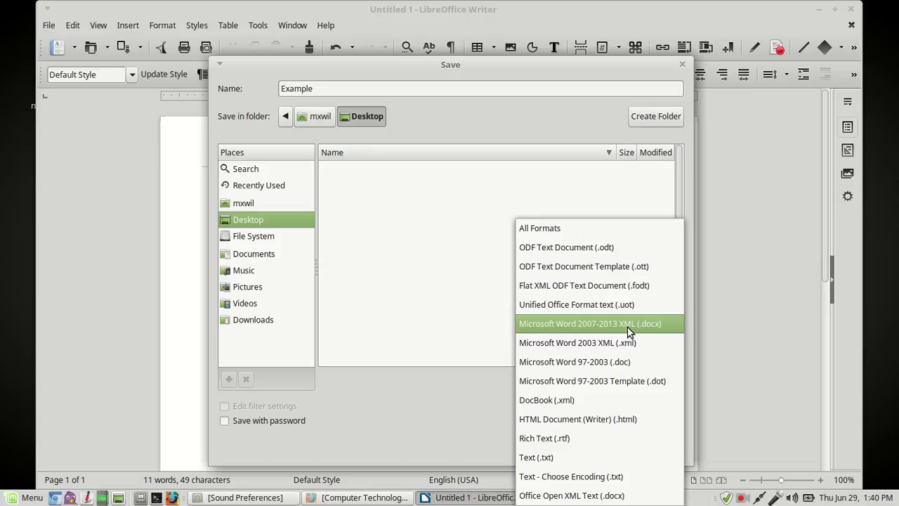
click(630, 331)
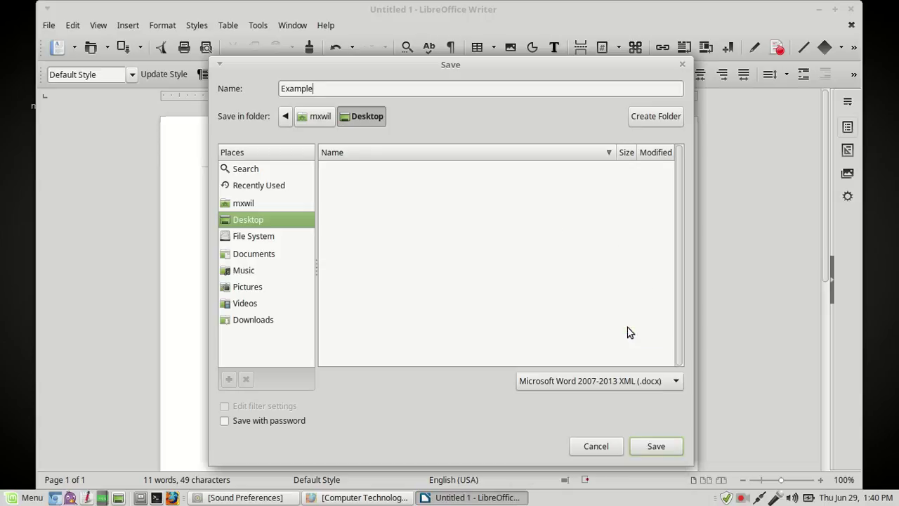
click(659, 446)
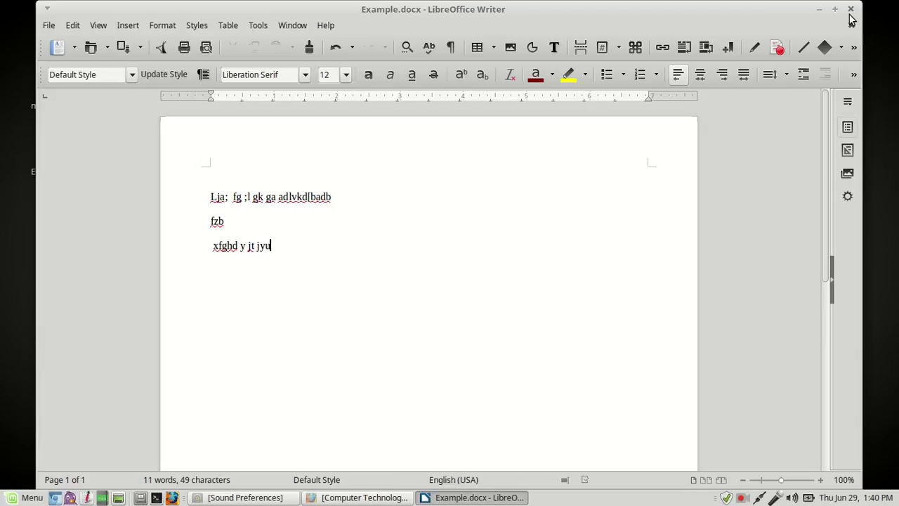
Step: Close the LibreOffice Writer window
click(851, 9)
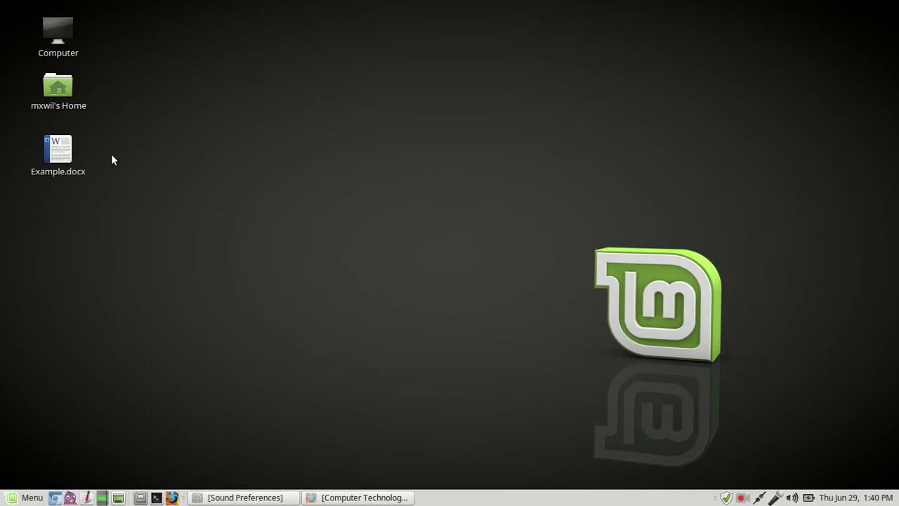
Step: Reopen Example.docx and add a fourth line 'dflkj sd;th[wmttrbsfgg t h ty' below the text
double_click(60, 151)
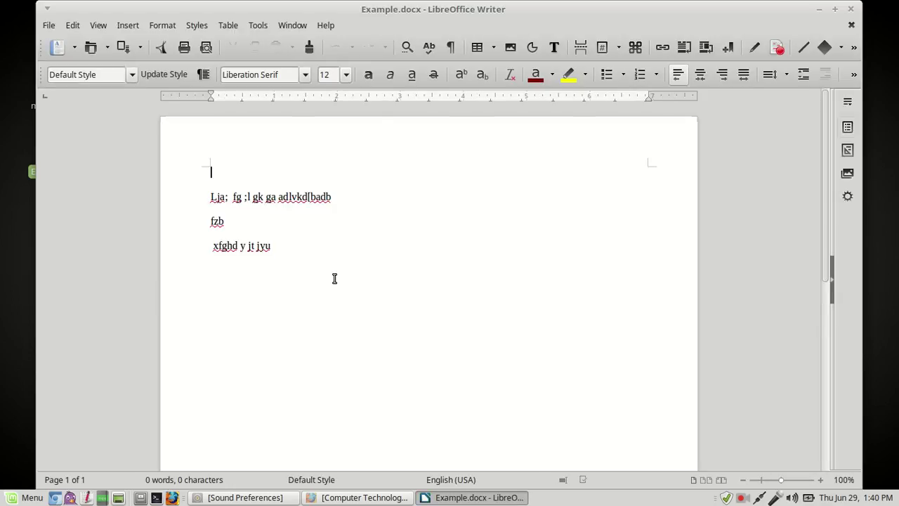
click(336, 274)
key(Return)
click(741, 497)
click(780, 443)
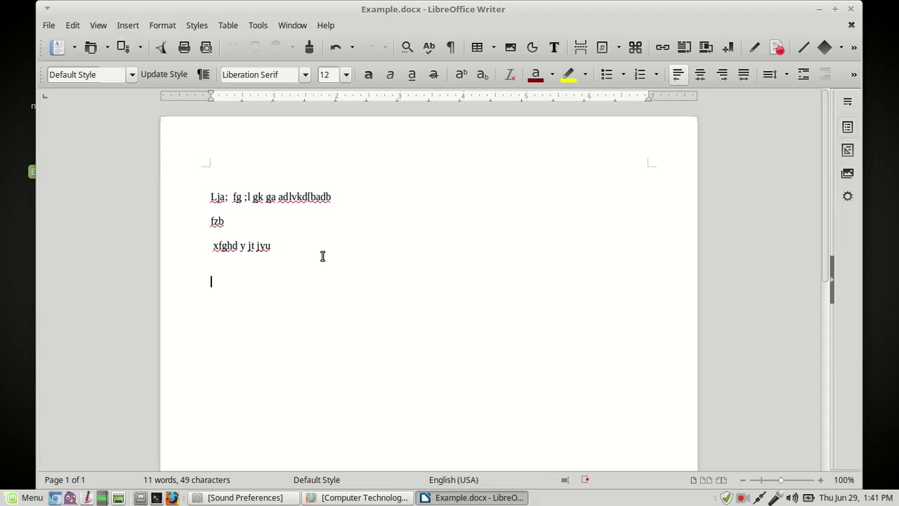
text(dflkj sd;th[wmttrbsfgg t h ty)
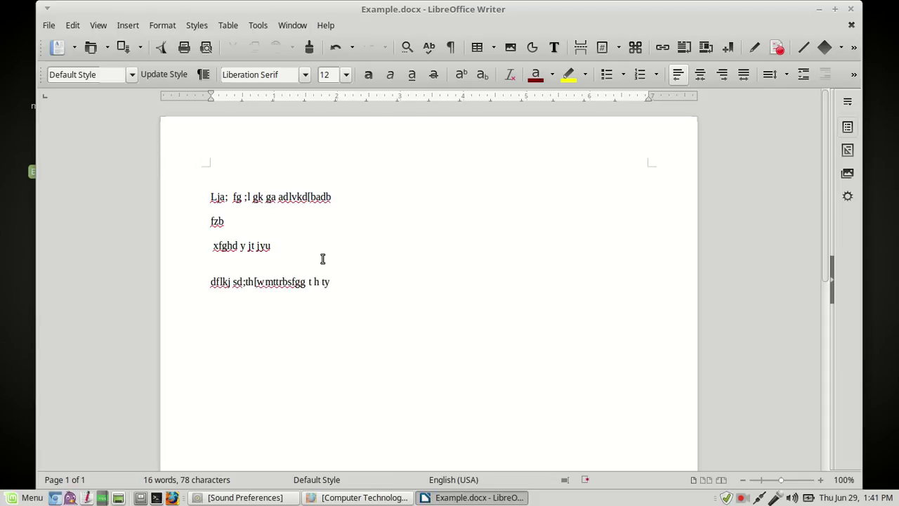
drag(344, 286, 206, 276)
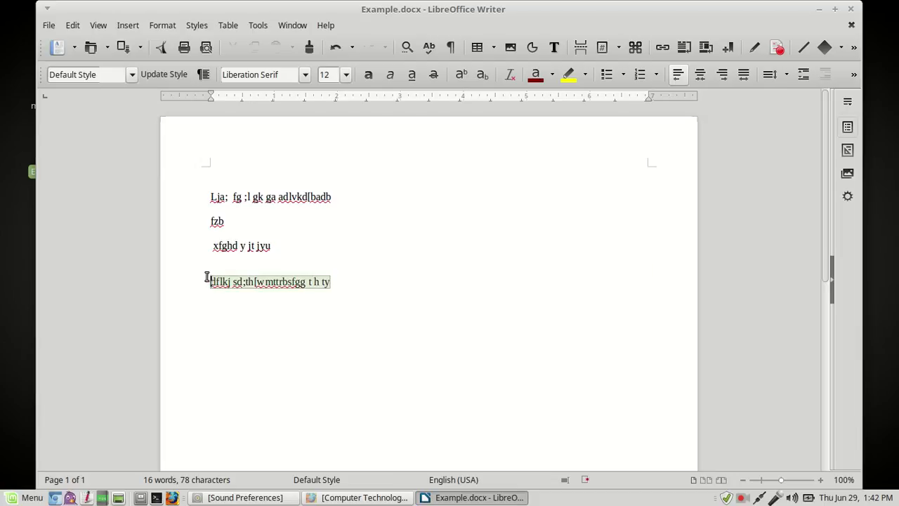
Step: Deselect the new line and save the changes to Example.docx
click(367, 289)
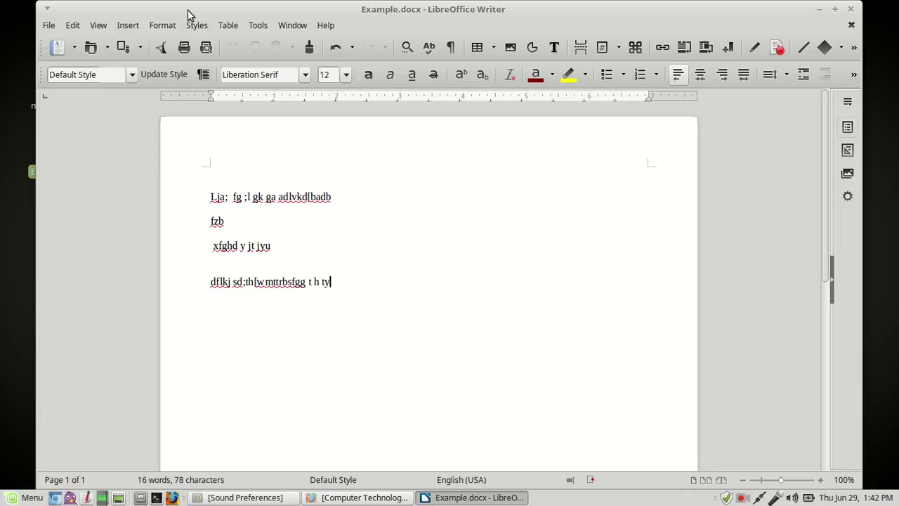
click(122, 50)
Step: Save Example.docx through the File menu, then close the Writer window
click(51, 26)
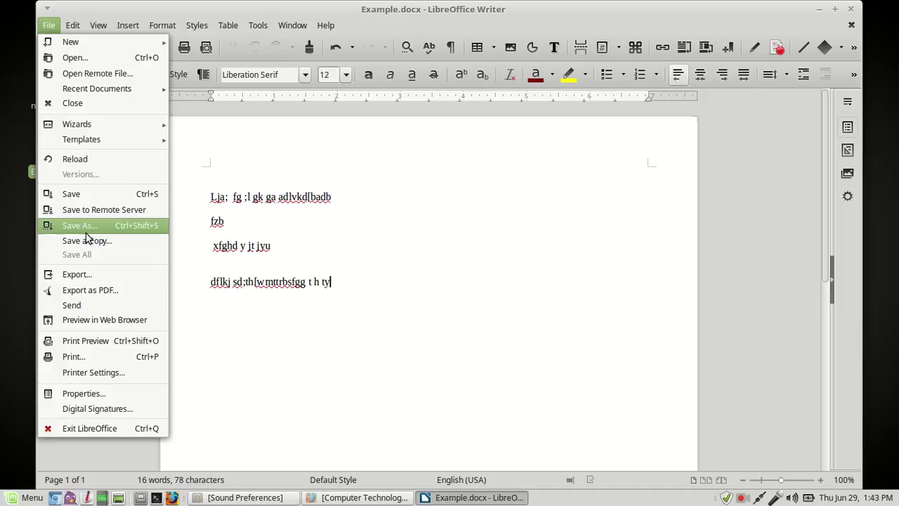
click(81, 195)
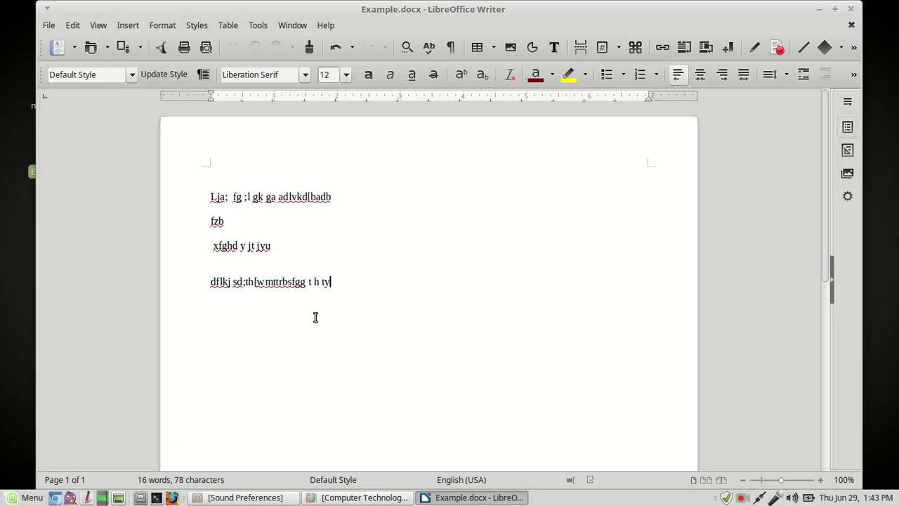
drag(315, 317, 211, 196)
click(369, 331)
click(851, 9)
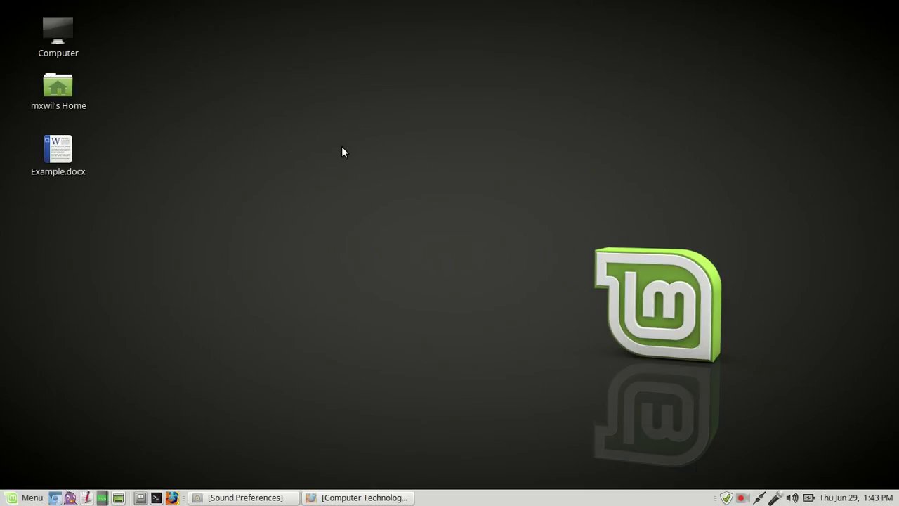
Step: Launch LibreOffice Calc from the Office category of the Mint menu
click(26, 499)
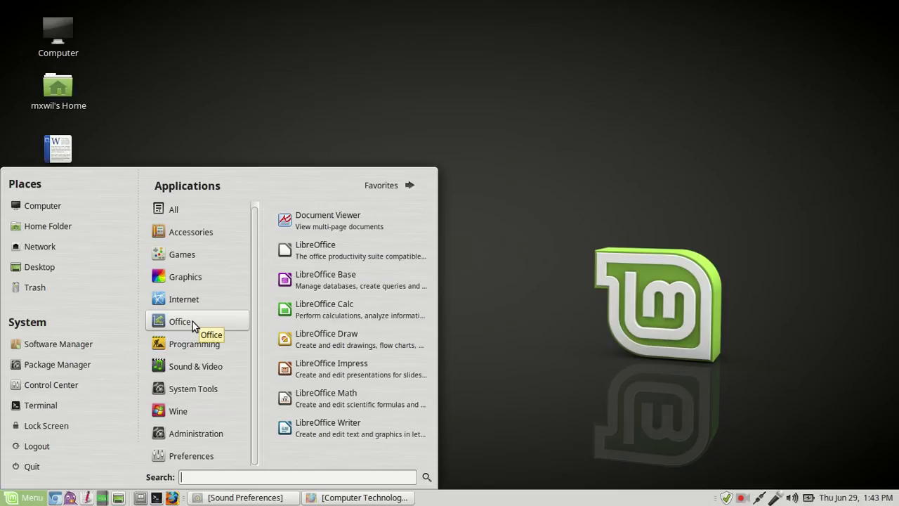
click(330, 312)
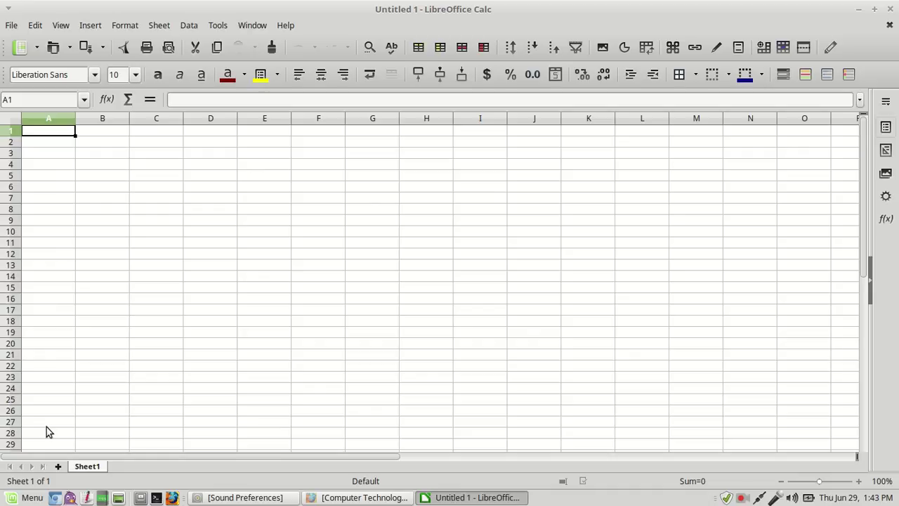
Step: Enter 'dfjbvd', 'zdf;bl' and 'fdl gsj' into cells A1, B1 and C1
click(81, 226)
click(62, 131)
text(dfjbvd)
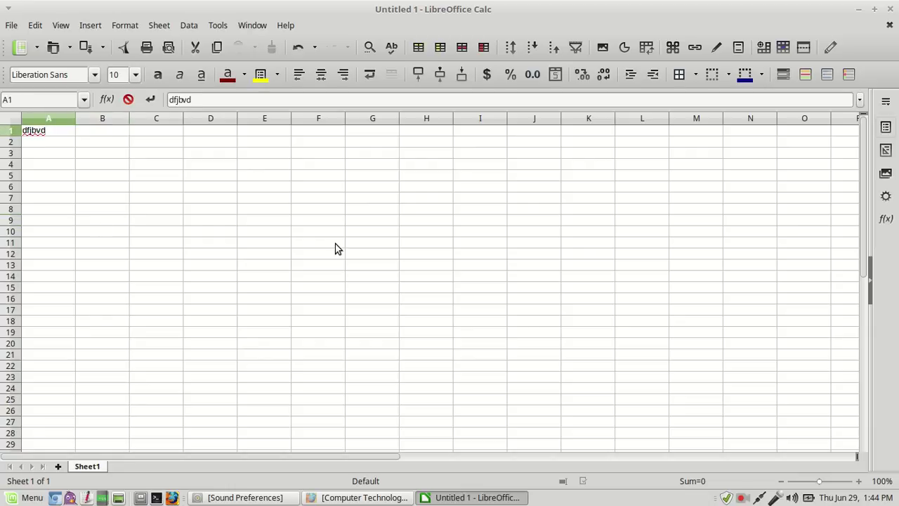
key(Tab)
text(zdf;bl)
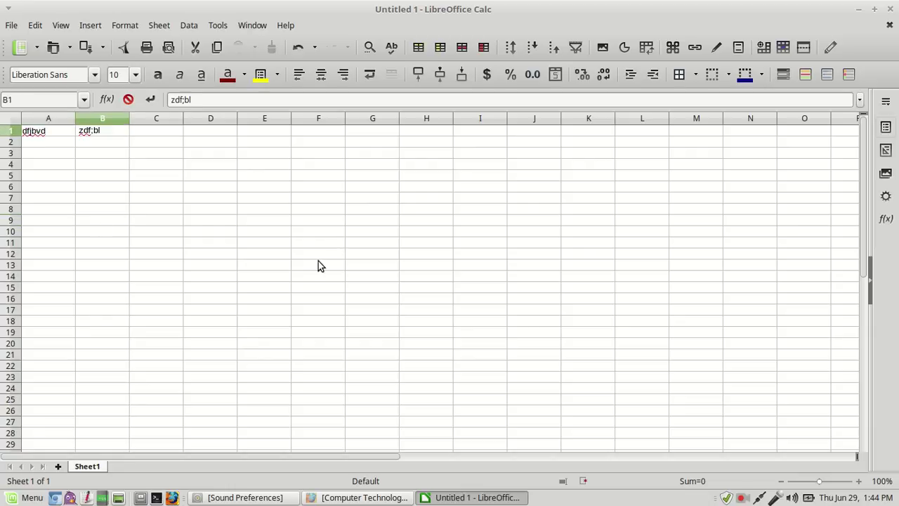
key(Tab)
text(fdl gsj)
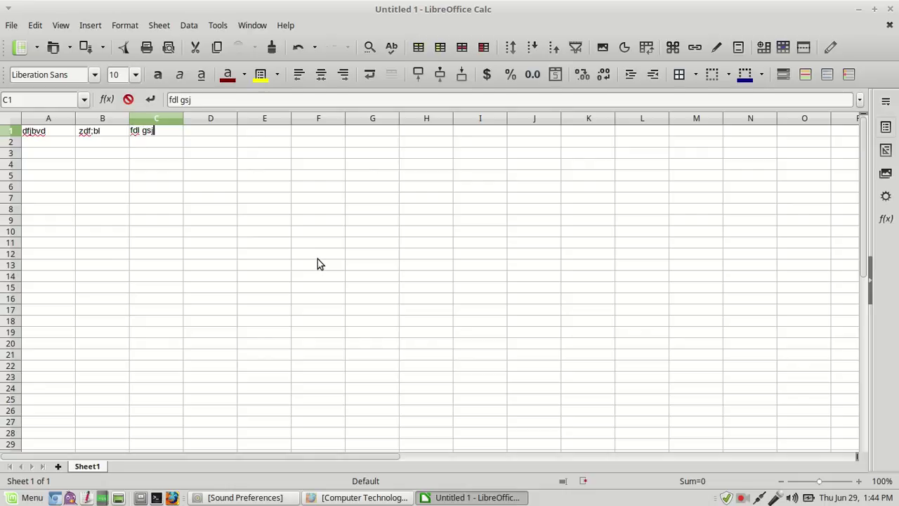
key(Tab)
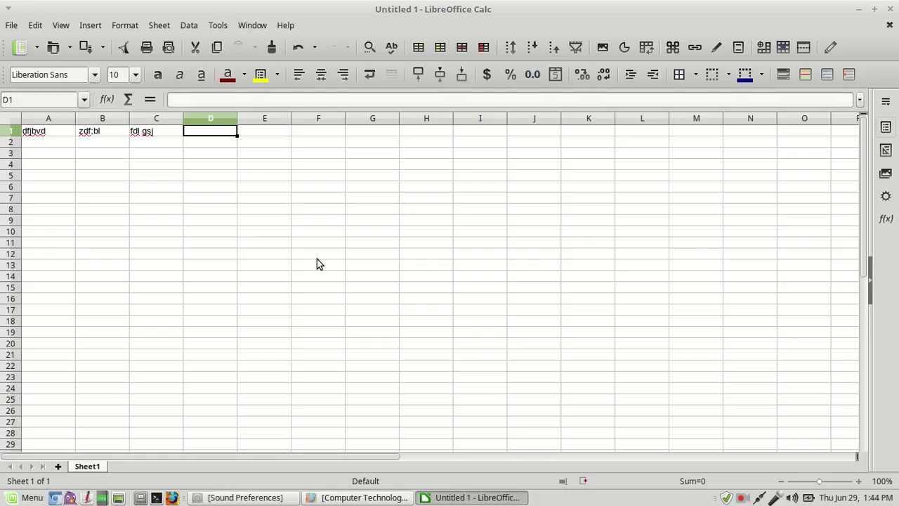
Step: Start Save As for the sheet, targeting the Desktop with the file name 'spreadsheet'
click(11, 26)
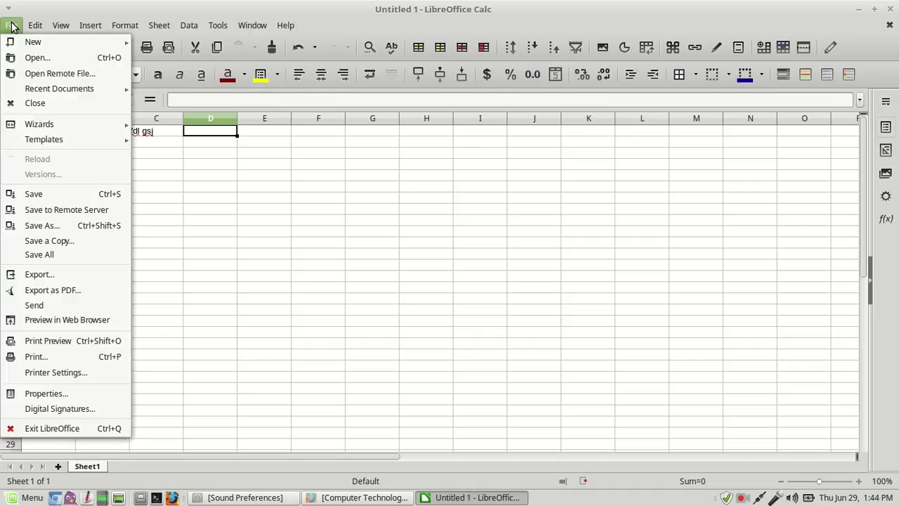
click(39, 228)
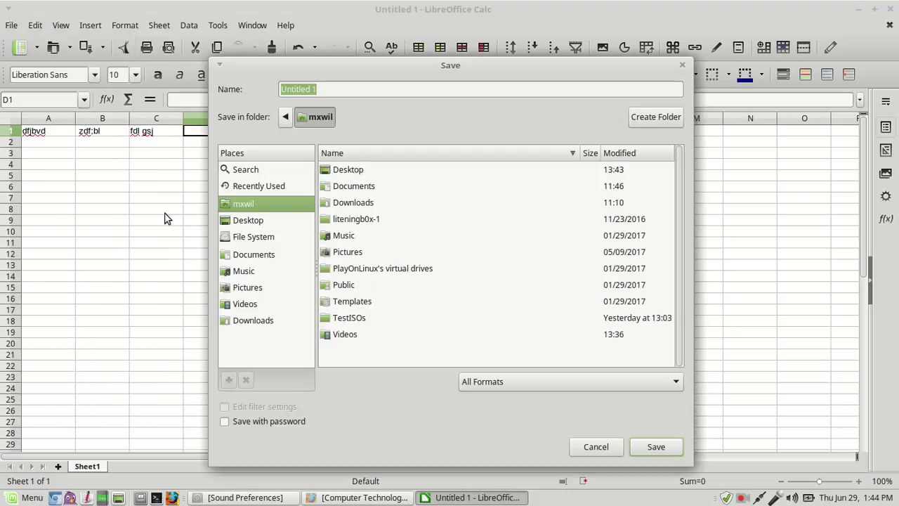
click(244, 222)
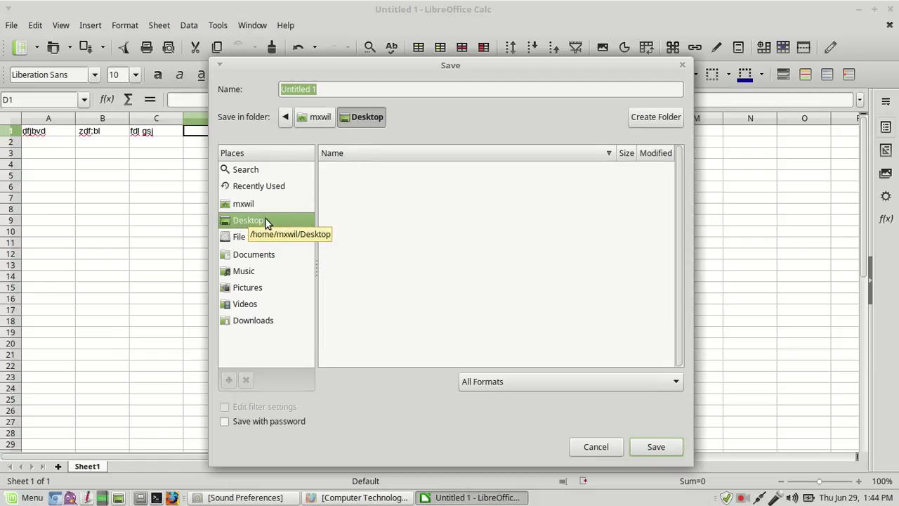
triple_click(328, 89)
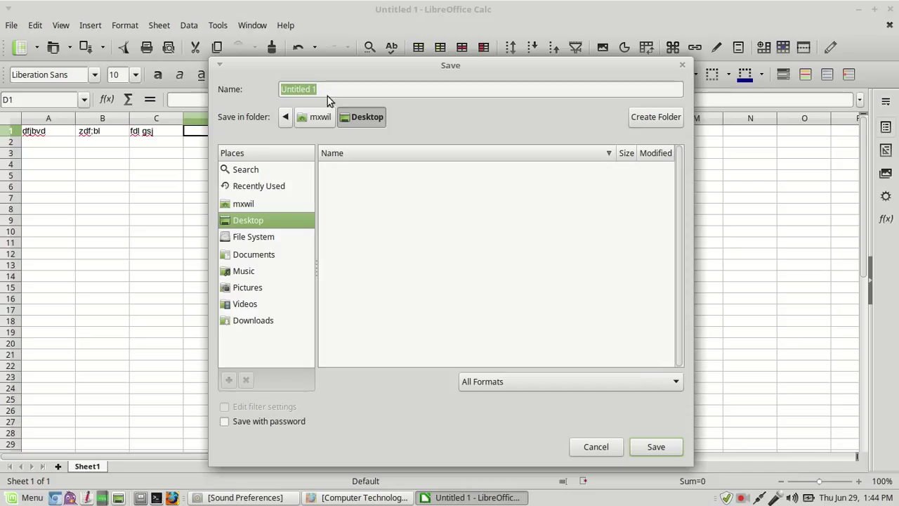
text(spreadsheet)
Step: Save it as Microsoft Excel 2007-2013 XML (.xlsx), producing spreadsheet.xlsx
click(664, 387)
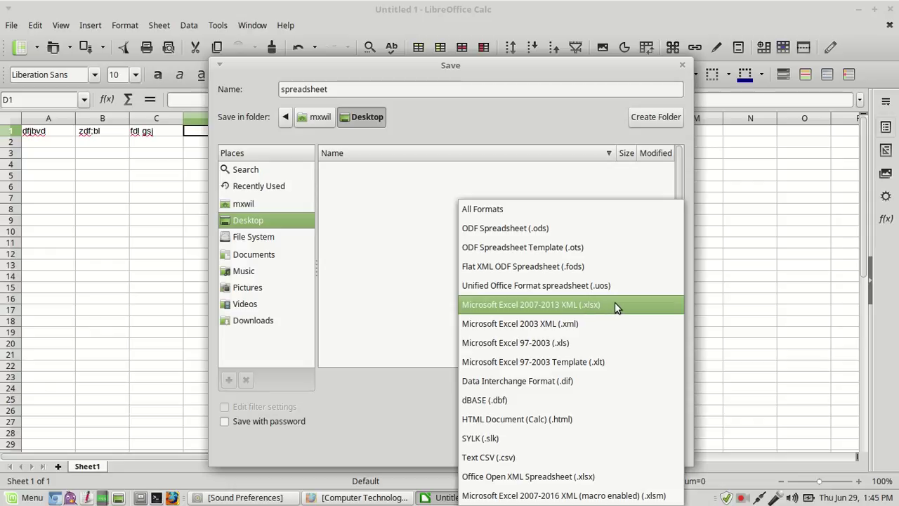
click(615, 306)
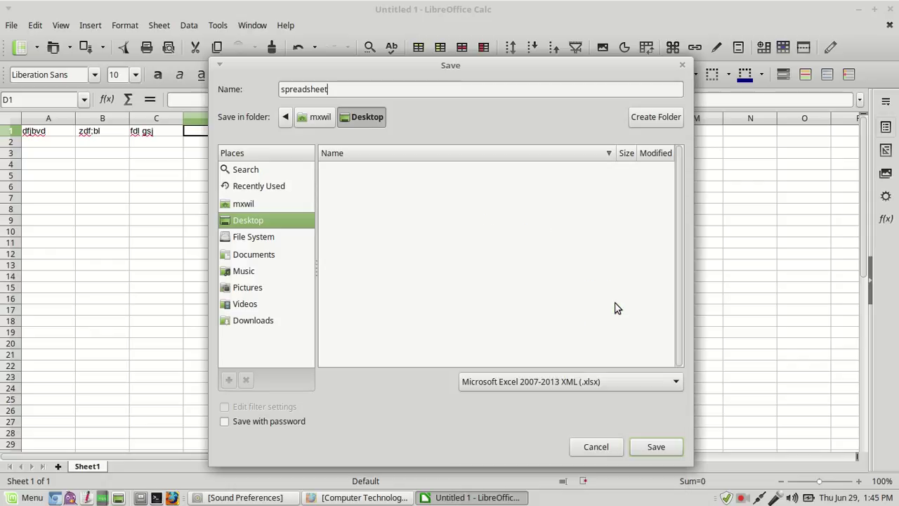
click(669, 448)
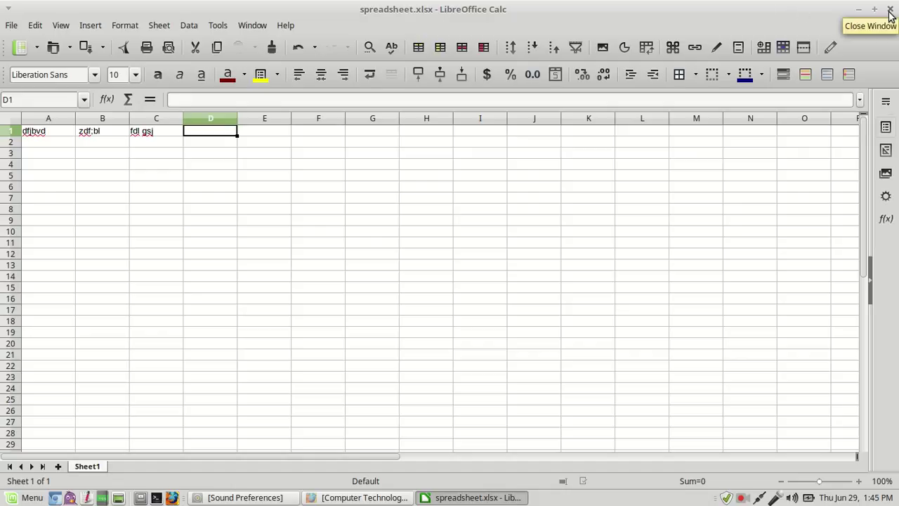
Step: Close spreadsheet.xlsx, reopen it from the desktop icon, and select cells C4 and D9
click(889, 10)
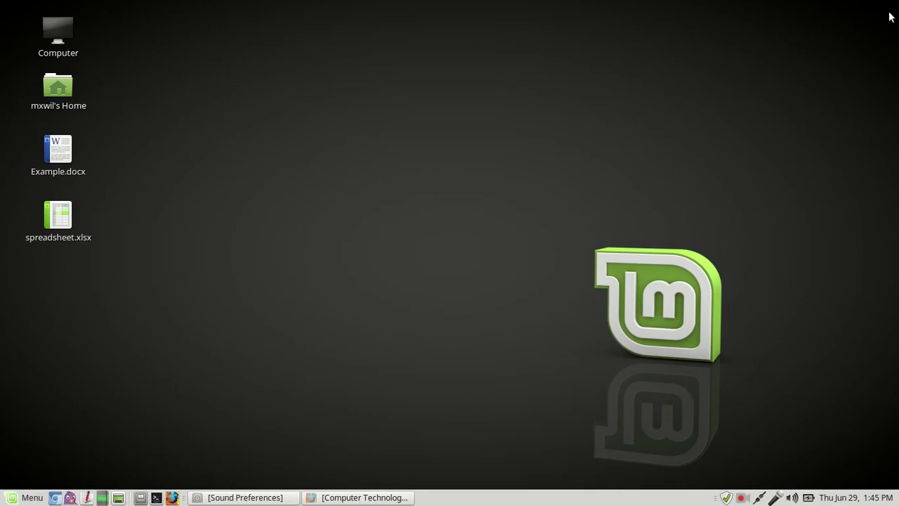
double_click(59, 222)
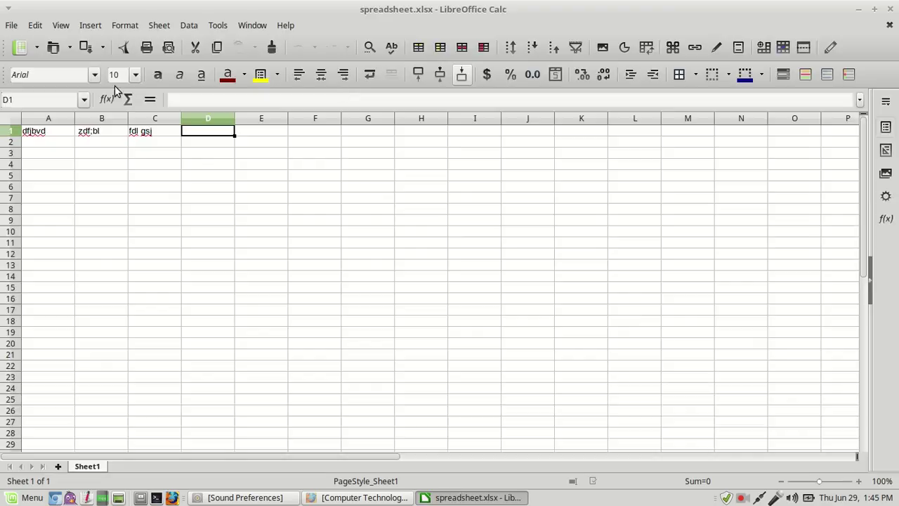
click(169, 168)
click(194, 223)
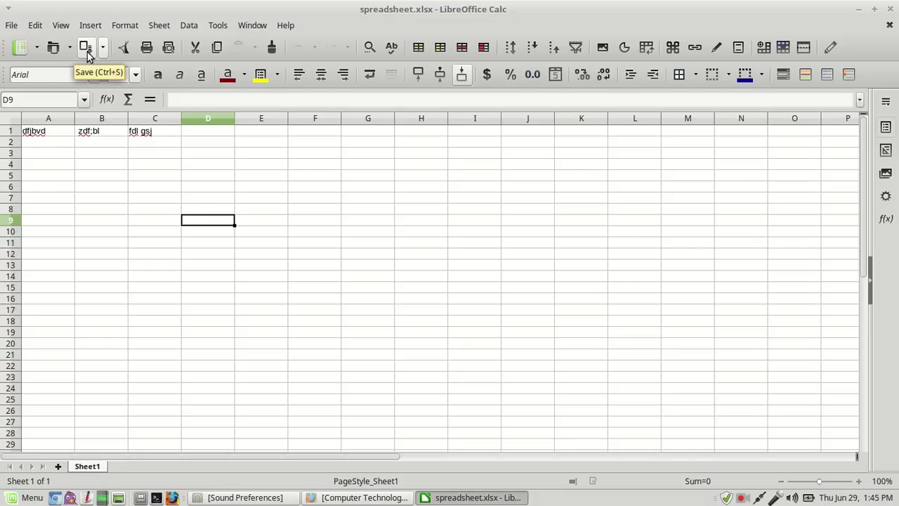
Step: Save spreadsheet.xlsx again and close the Calc window
click(11, 26)
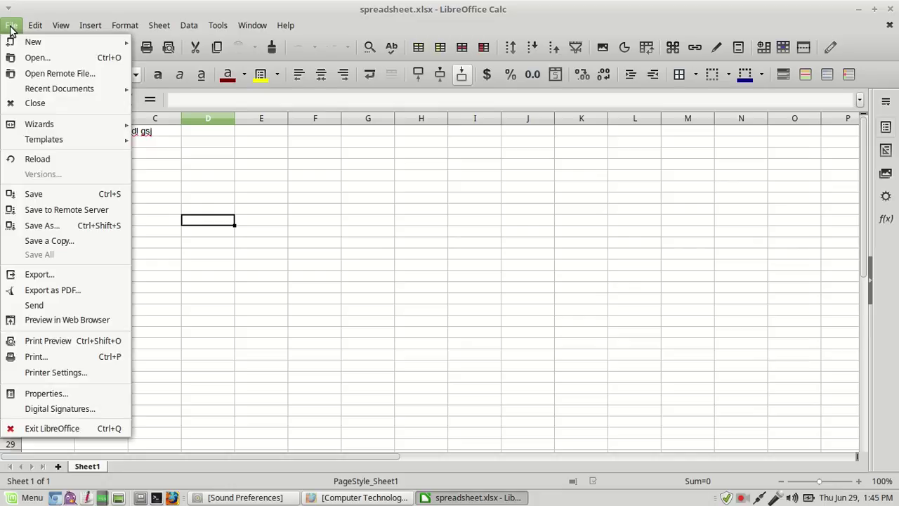
click(25, 197)
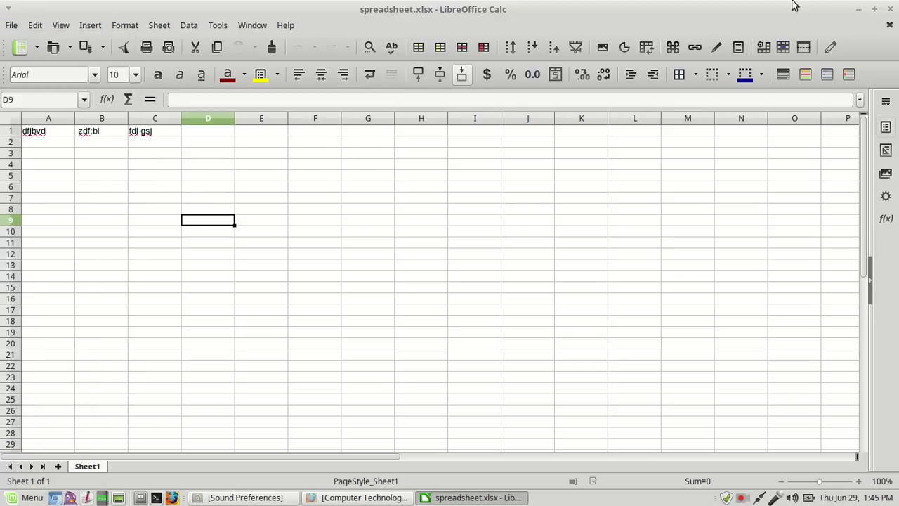
click(892, 8)
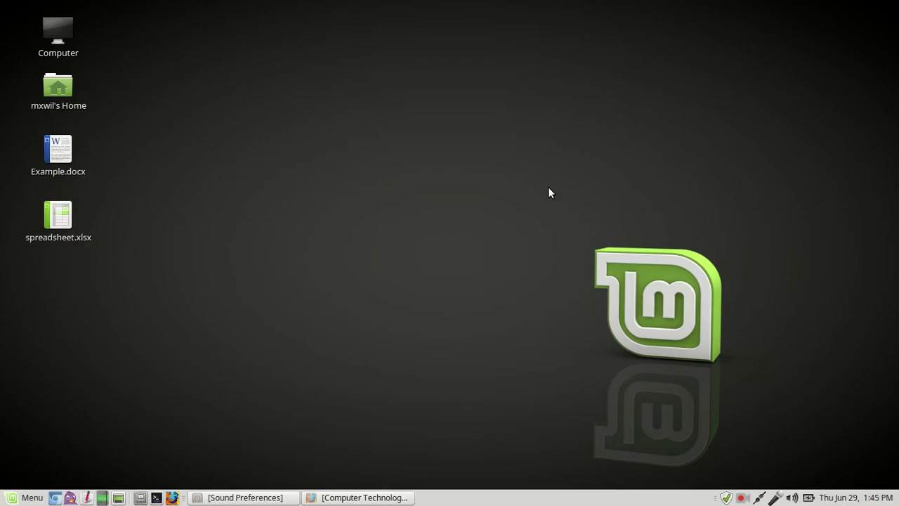